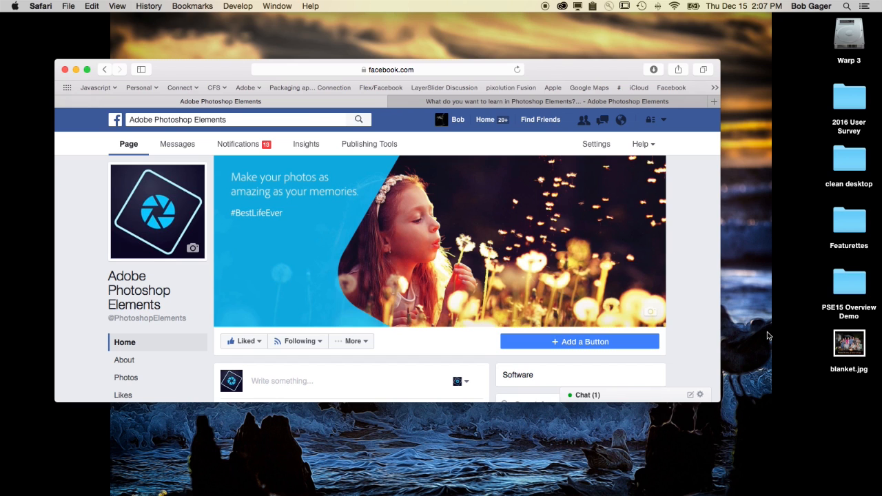
Open the Facebook post asking what people want to learn in Photoshop Elements and read through its comments
left_click(470, 101)
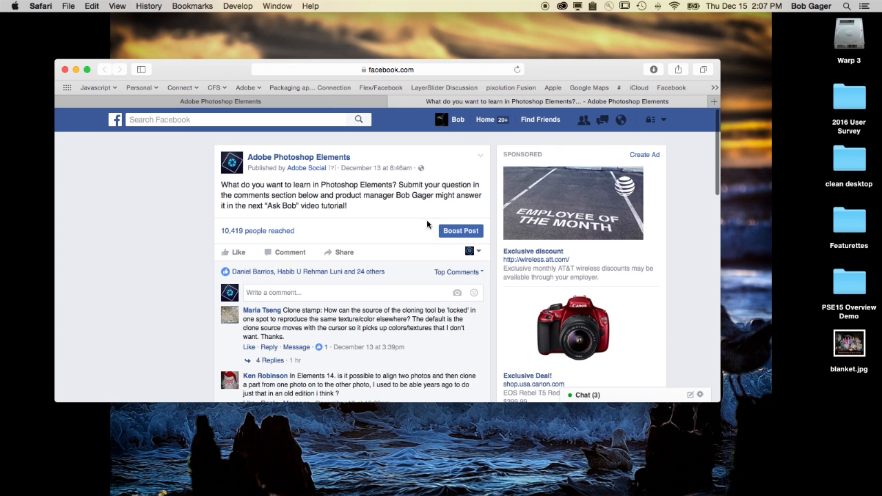
scroll(429, 334, "down", 5)
scroll(429, 335, "down", 5)
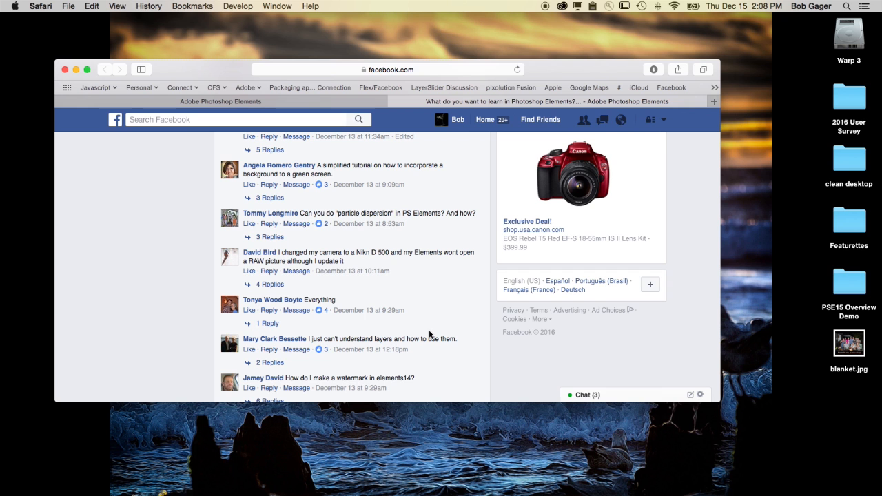
Switch to Photoshop Elements Editor and open the green-screen portrait in Expert mode
mouse_move(633, 494)
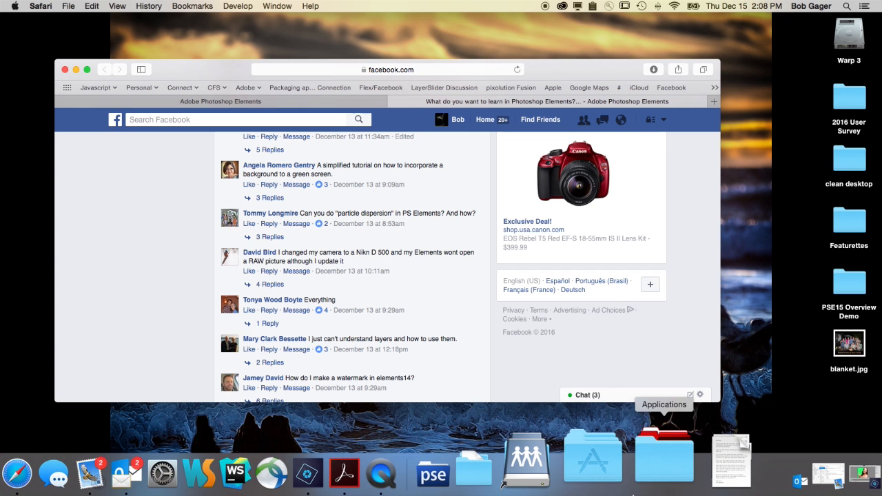
left_click(797, 460)
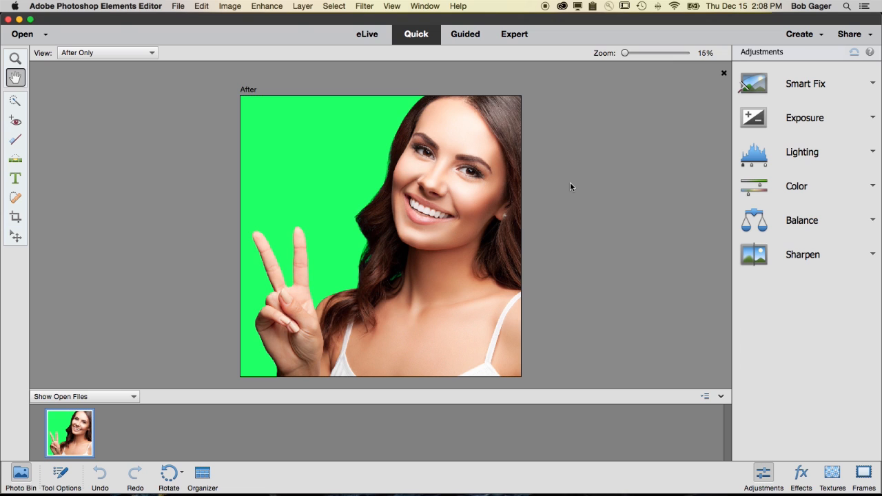
left_click(514, 38)
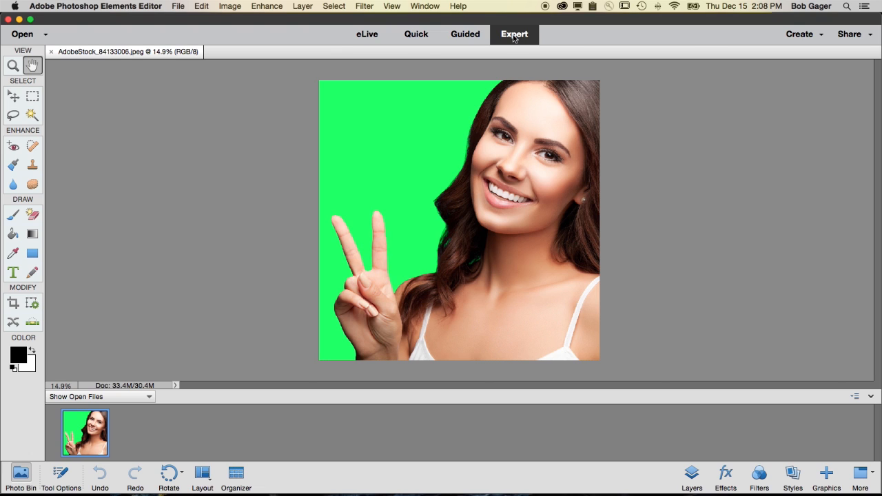
Activate the Magic Eraser variant of the Eraser tool with its tool options shown
key("z")
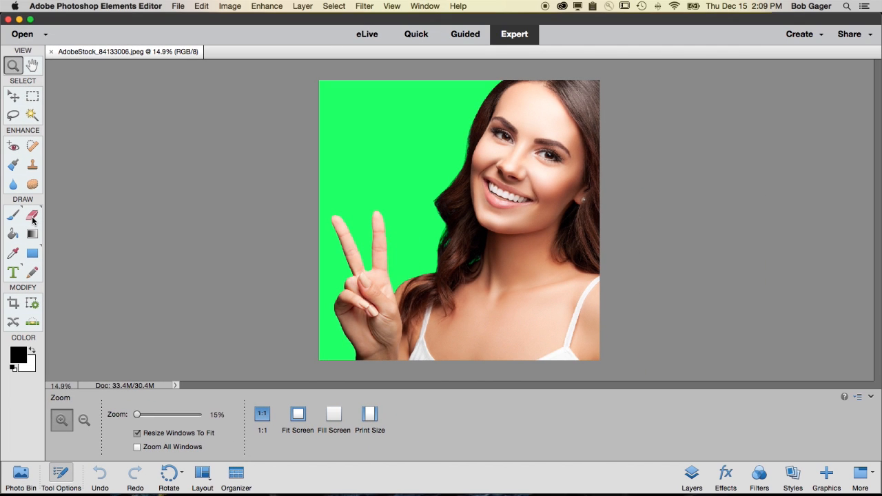
left_click(32, 218)
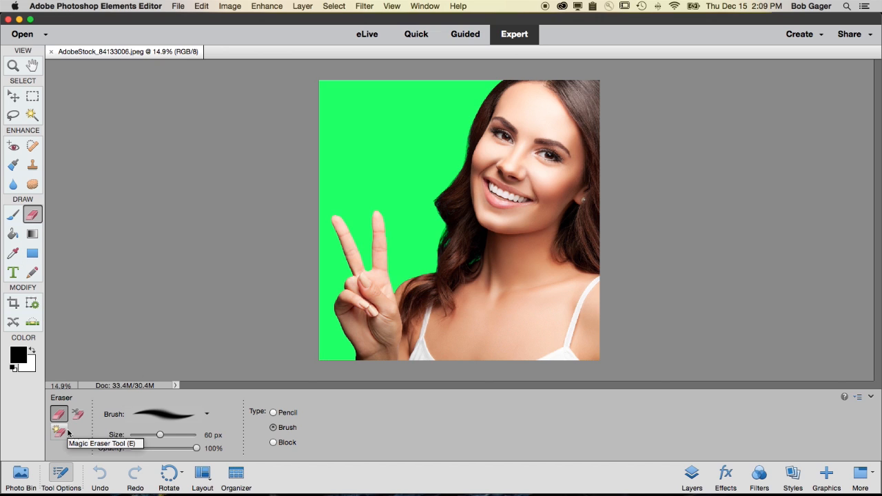
left_click(64, 474)
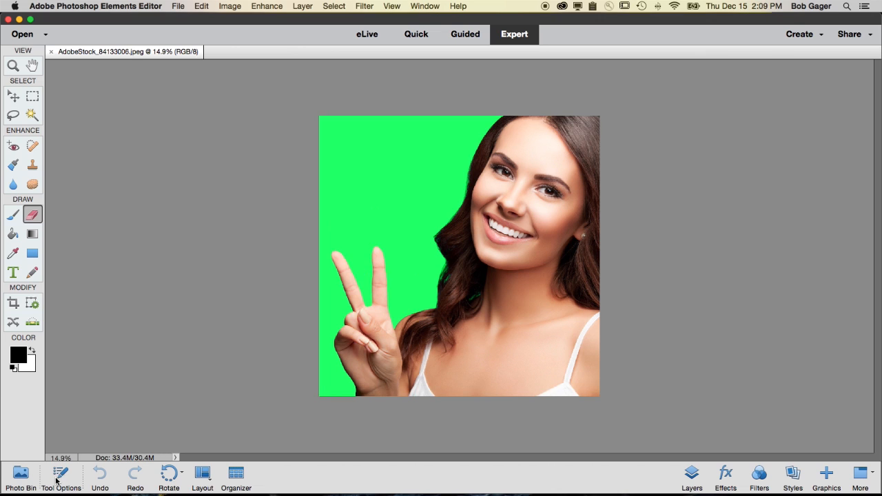
left_click(60, 474)
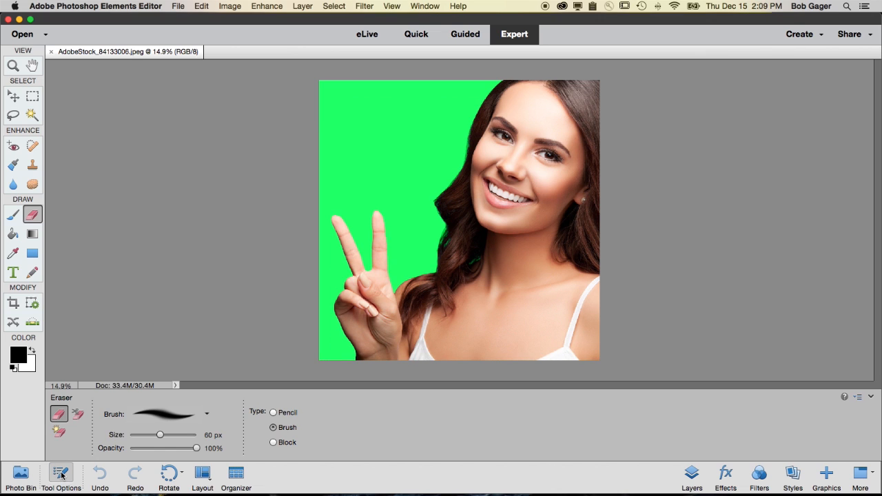
left_click(60, 432)
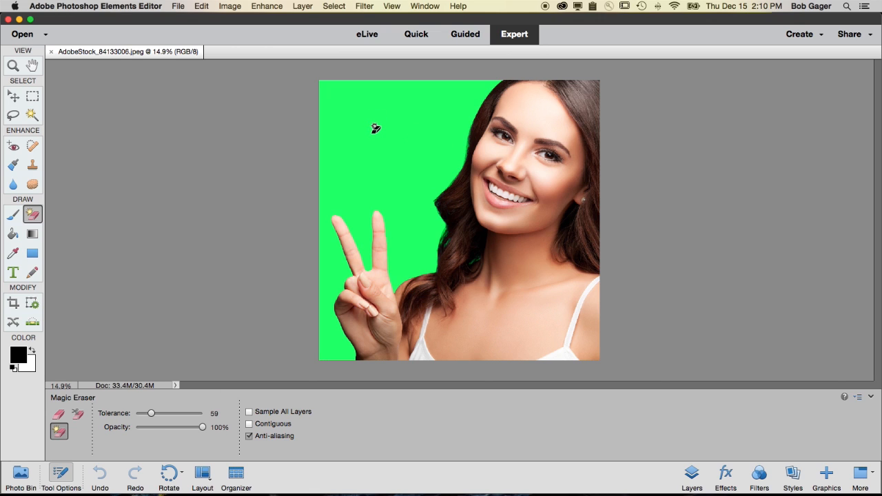
Erase the green background with the Magic Eraser at tolerance 59, leaving Contiguous off
left_click(250, 426)
left_click(249, 426)
left_click(391, 136)
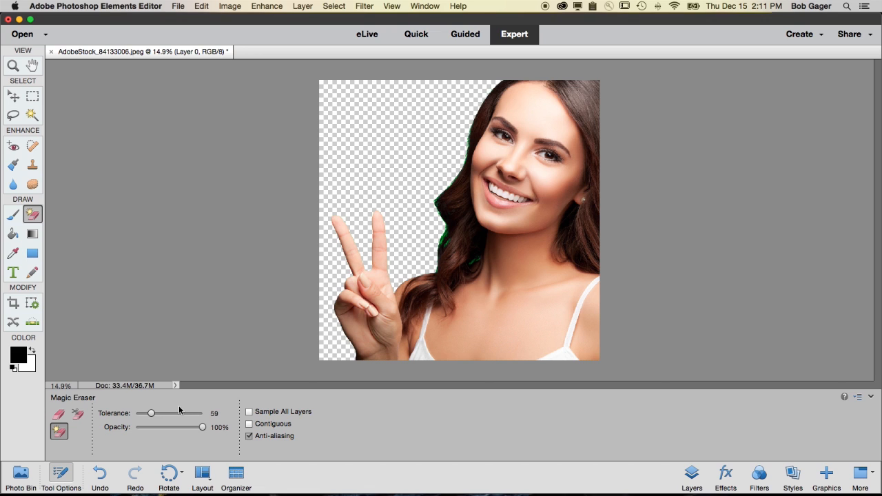
Undo the background erasure, try the Magic Eraser on the green at tolerance 0, and undo that attempt
left_click_drag(151, 414, 127, 418)
left_click(204, 6)
left_click(211, 18)
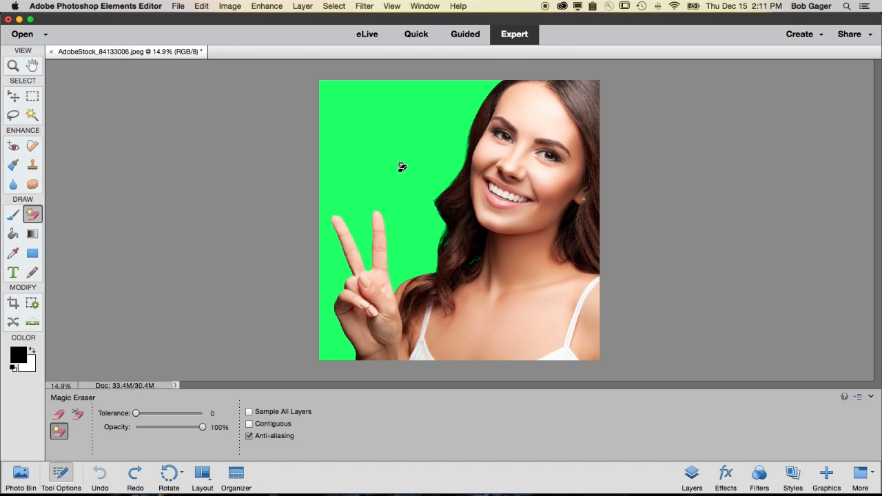
left_click(400, 170)
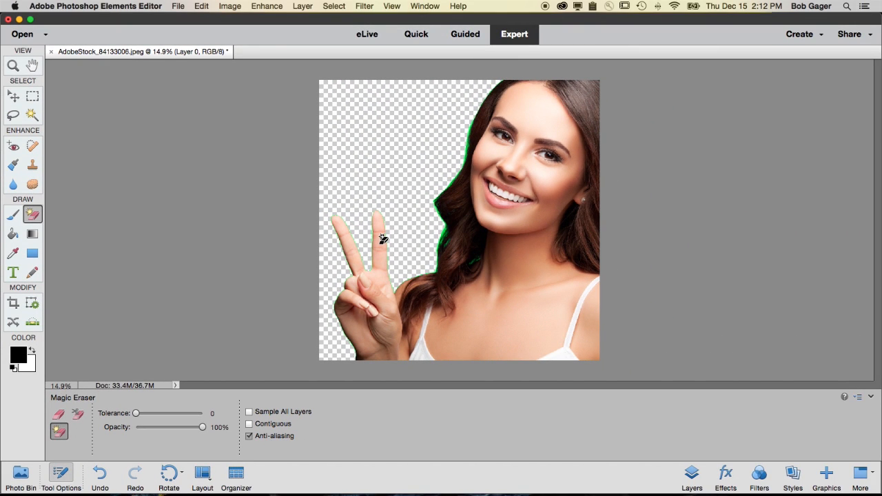
key("super+z")
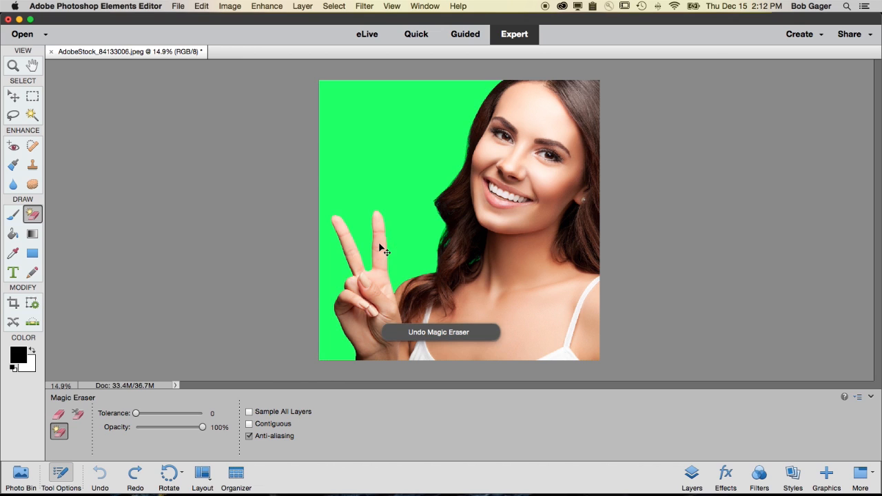
Try erasing the green background at the much higher tolerance of 209, and undo the attempt
left_click(184, 415)
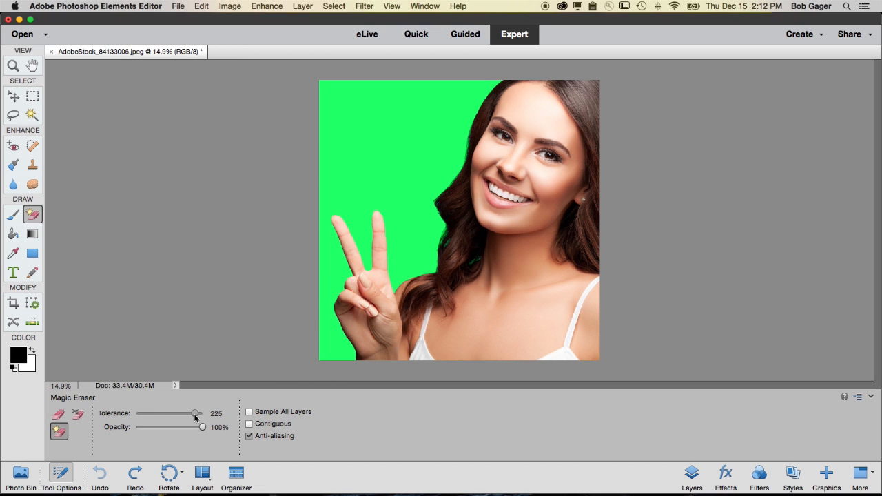
left_click(388, 161)
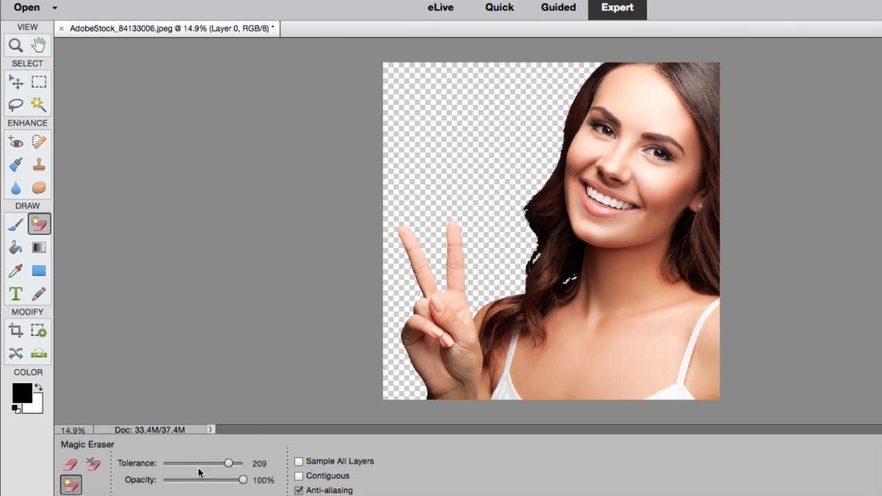
key("super+z")
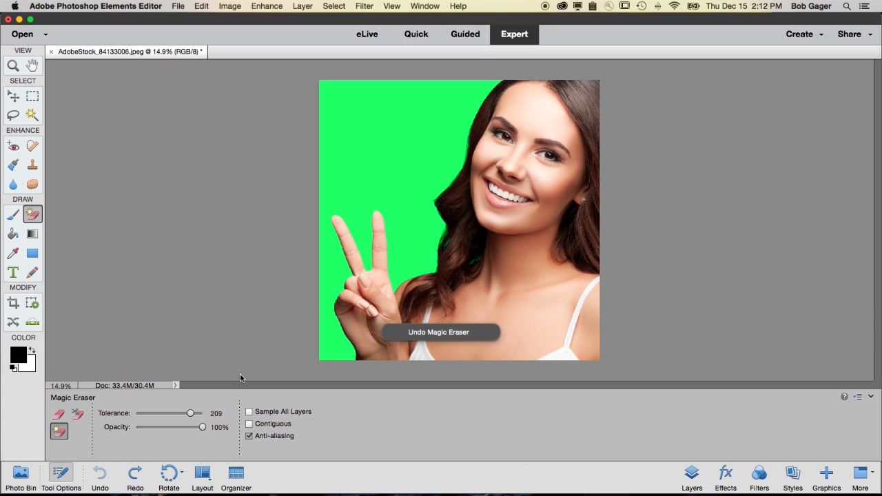
Try erasing the green background with the Magic Eraser tolerance lowered to 74, and undo the attempt
left_click_drag(190, 413, 170, 412)
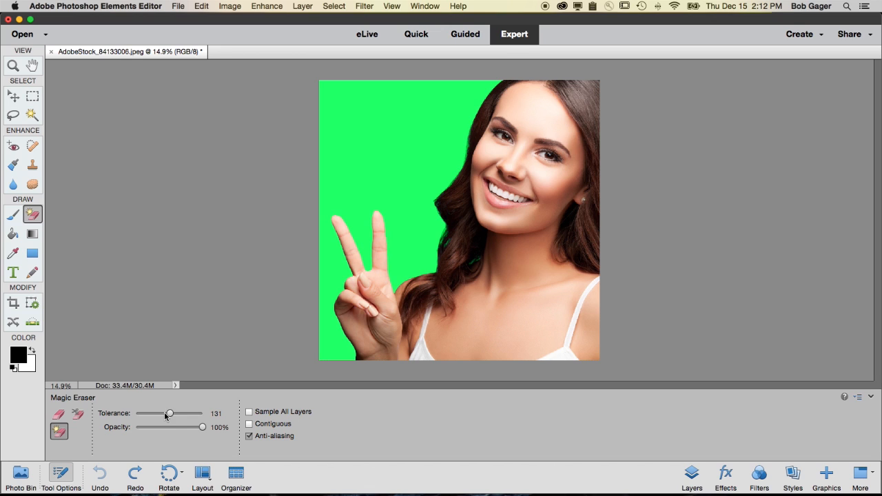
left_click_drag(163, 416, 155, 416)
left_click(417, 169)
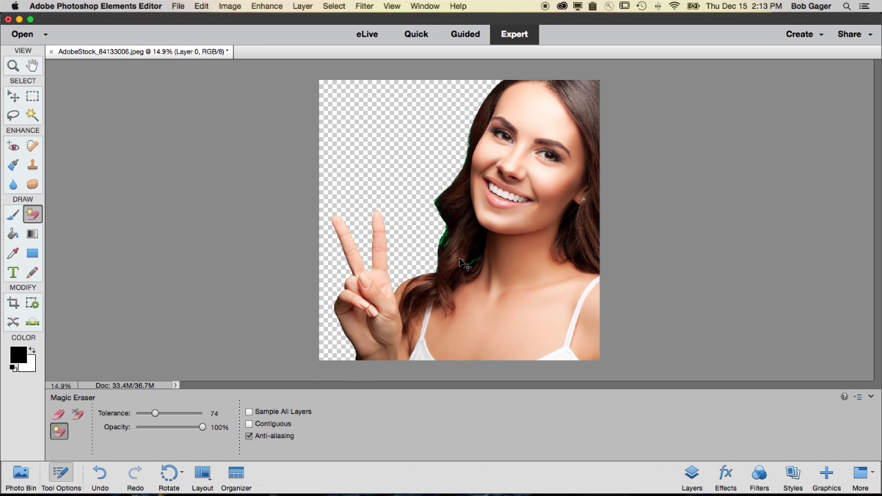
key("super+z")
Set the Magic Eraser tolerance to 101, erase the green background, and inspect the hair edges
left_click_drag(172, 414, 163, 415)
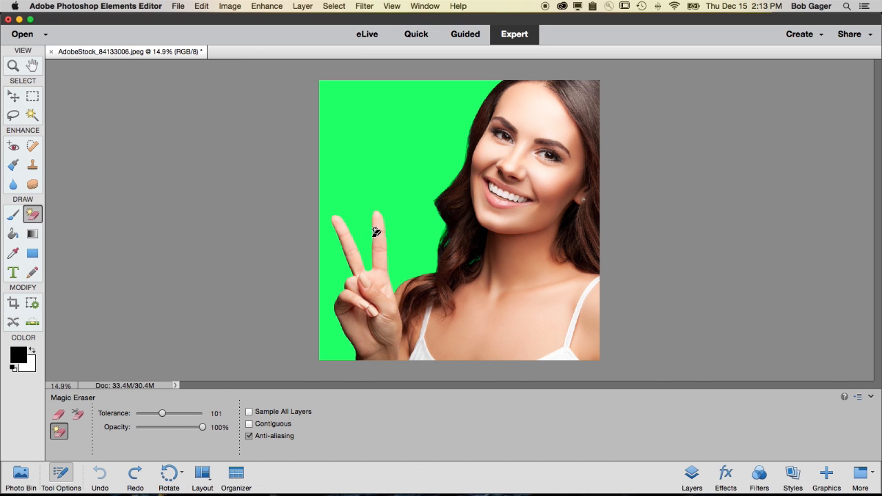
left_click(405, 179)
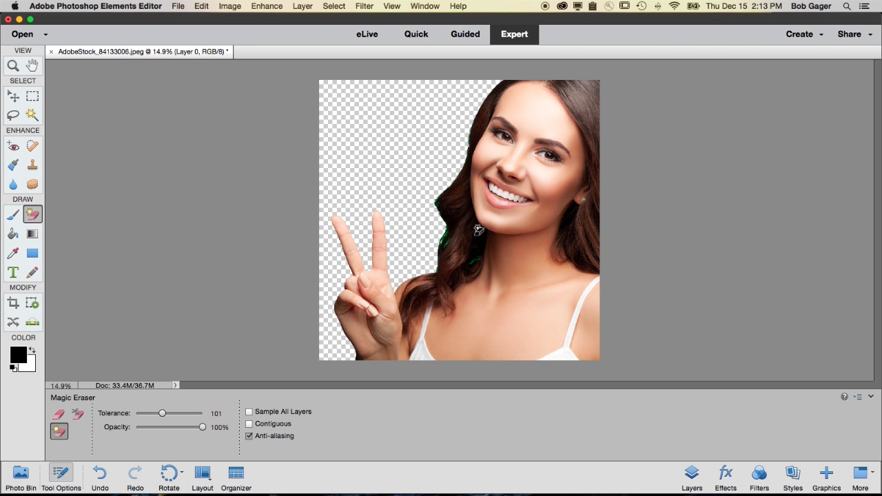
scroll(463, 254, "down", 8)
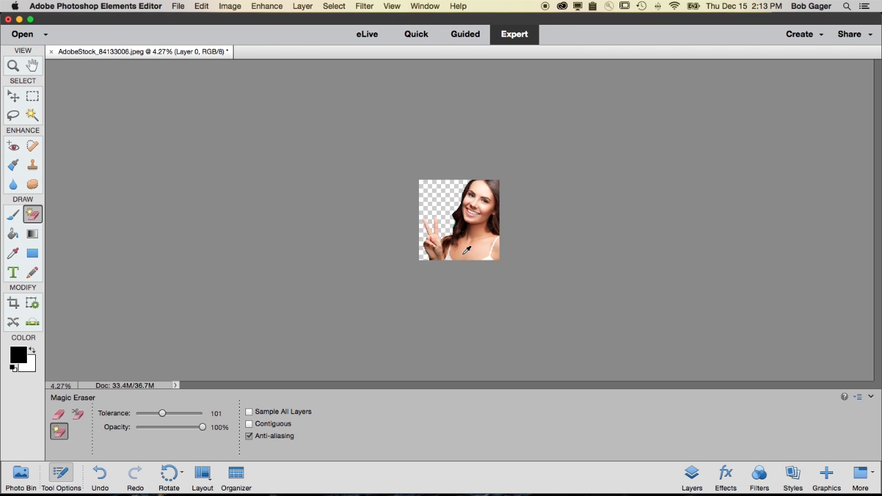
scroll(463, 255, "up", 15)
scroll(467, 251, "down", 10)
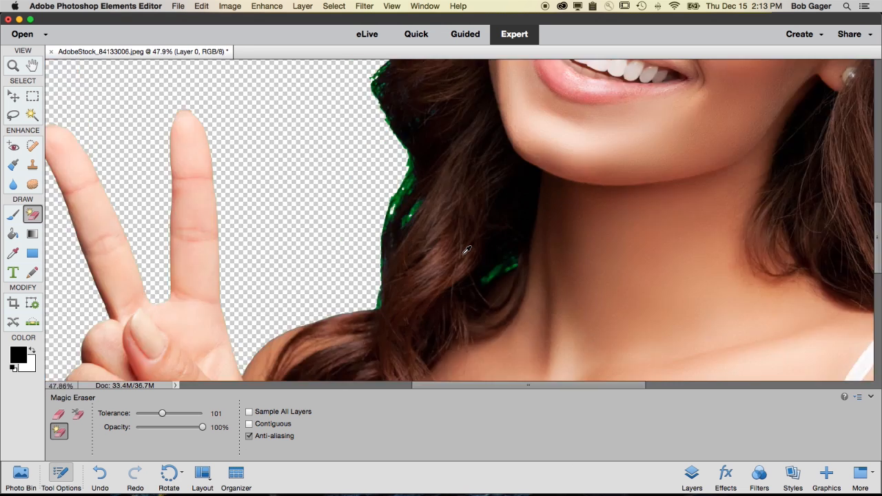
scroll(467, 250, "up", 2)
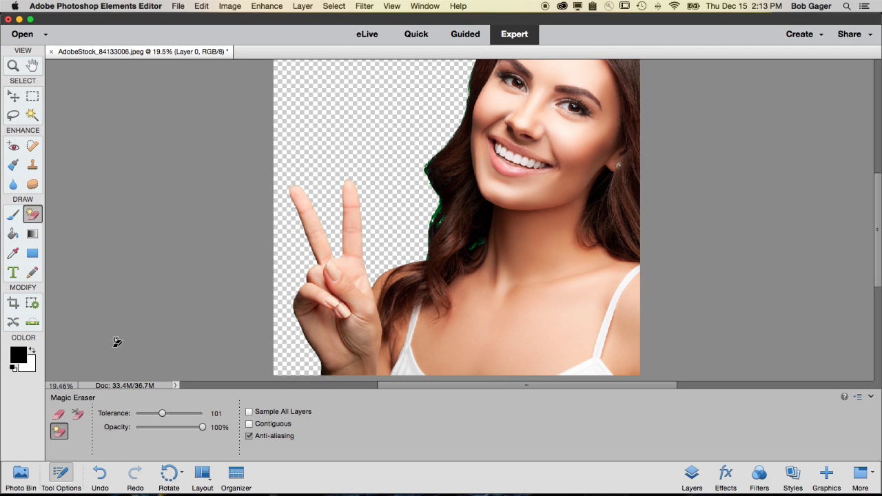
Try erasing the leftover green fringe in the woman's hair at tolerance 65, and undo the attempt
left_click_drag(162, 413, 152, 413)
left_click(13, 68)
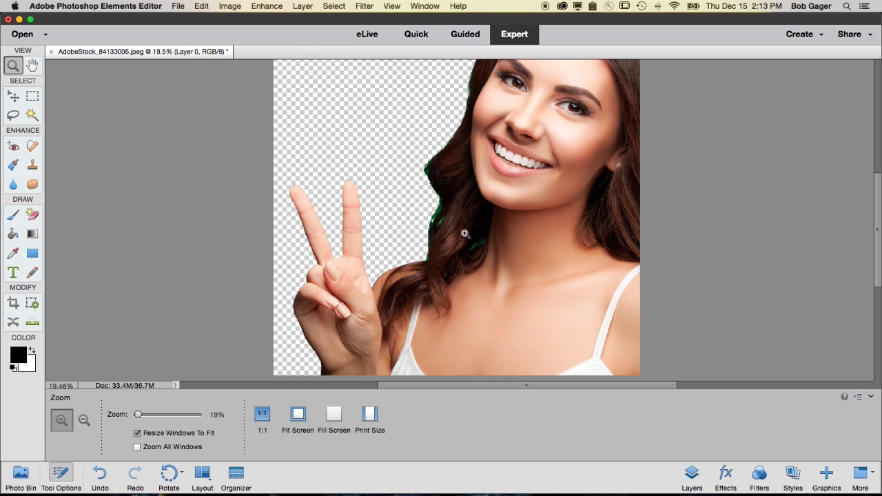
left_click(436, 226)
left_click(450, 227)
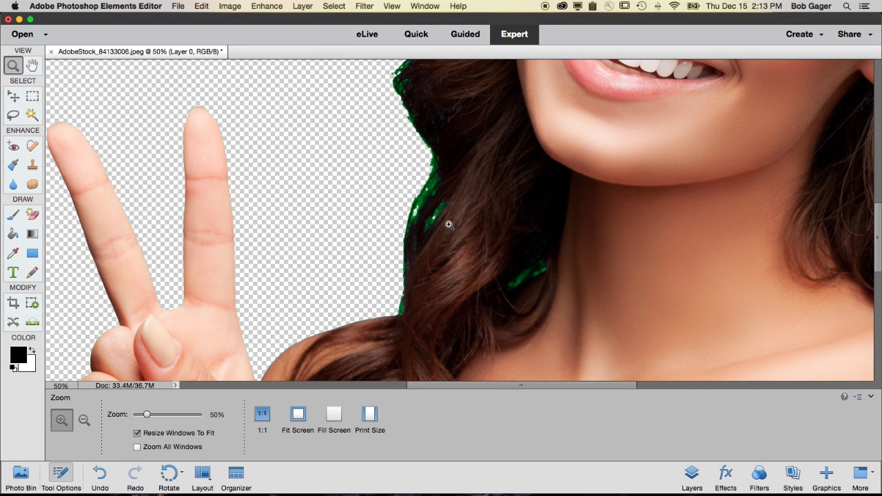
left_click(32, 215)
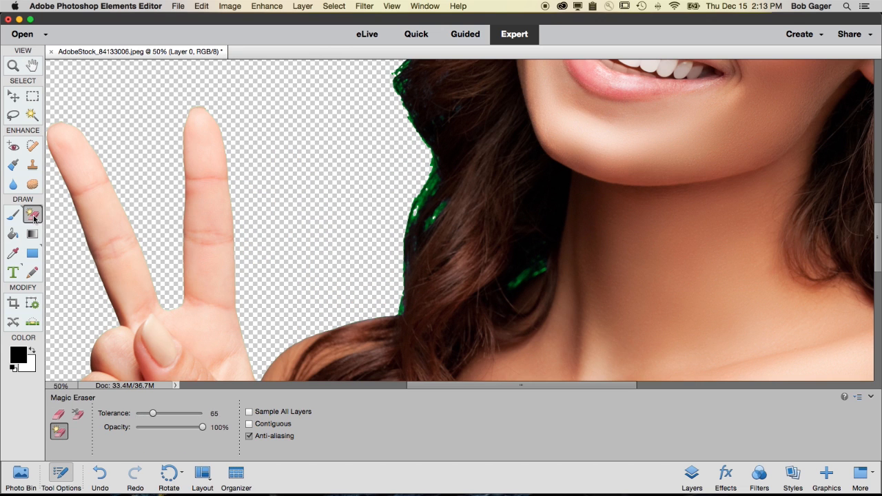
left_click(441, 208)
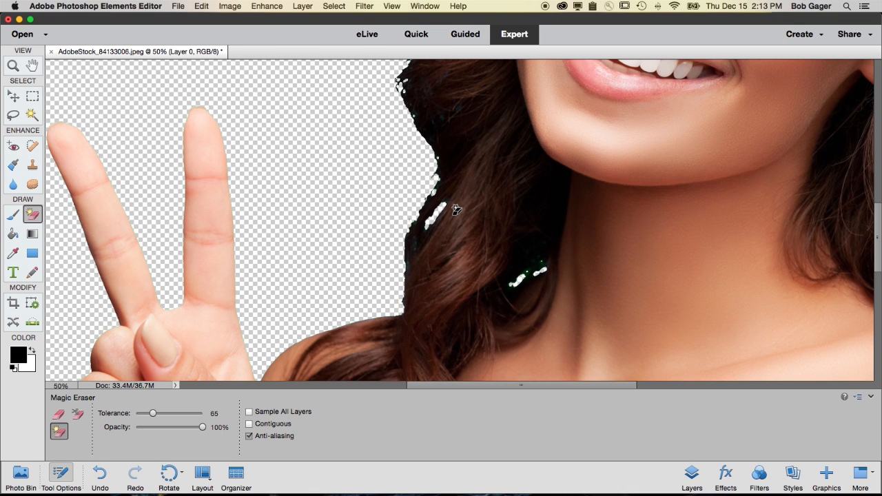
key("super+z")
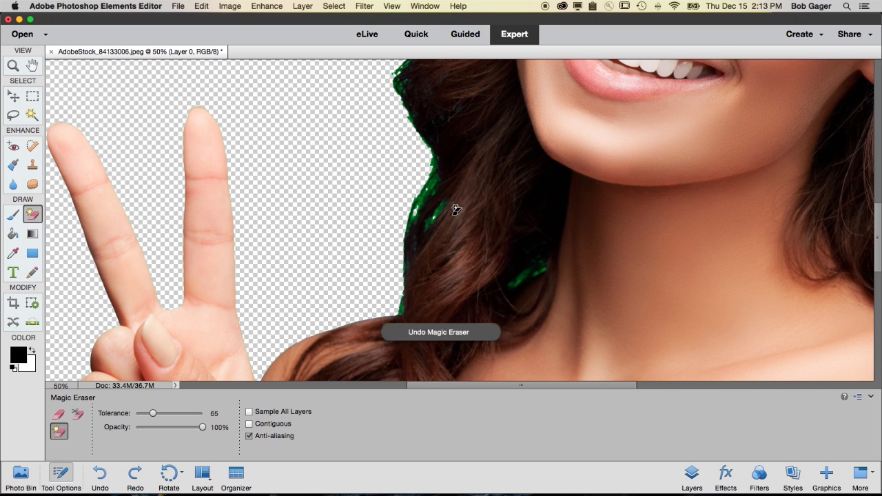
Erase the green fringe along the hair with the Magic Eraser at tolerance 21 and 71% opacity
left_click_drag(152, 414, 141, 414)
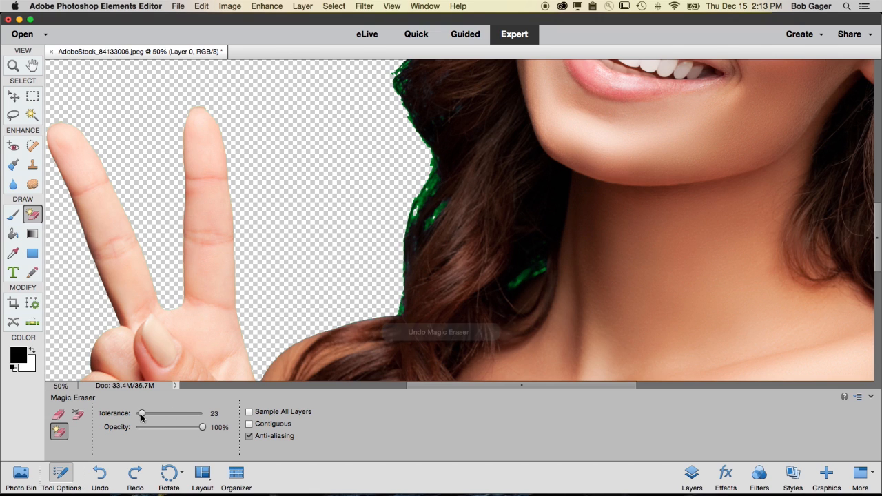
left_click_drag(192, 427, 183, 427)
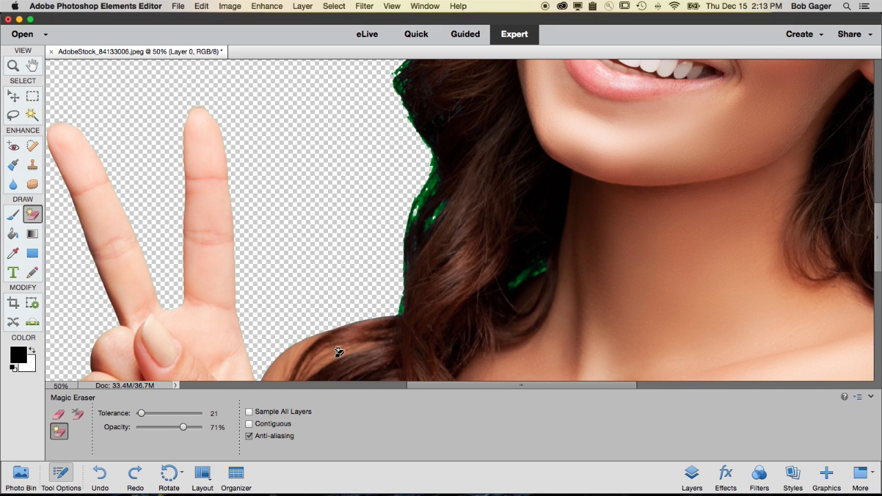
left_click(424, 204)
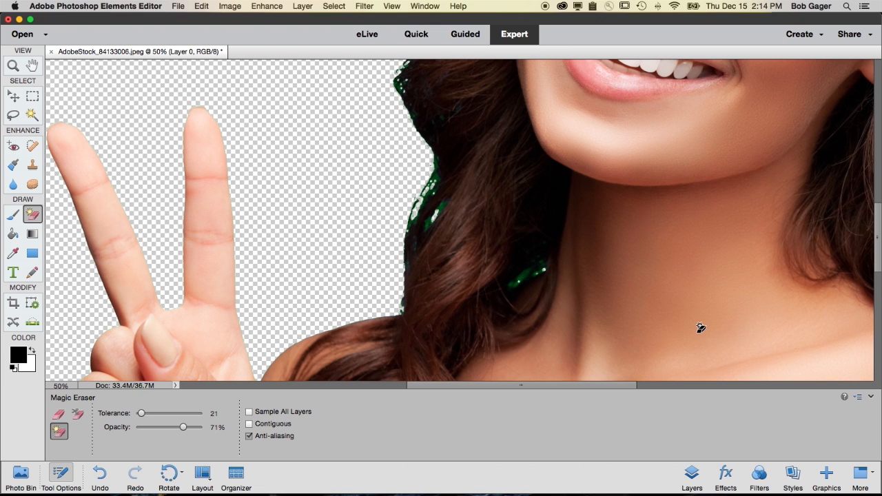
Fit the whole image in view and add a Hue/Saturation adjustment layer above Layer 0, moving its settings clear of the portrait
double_click(32, 65)
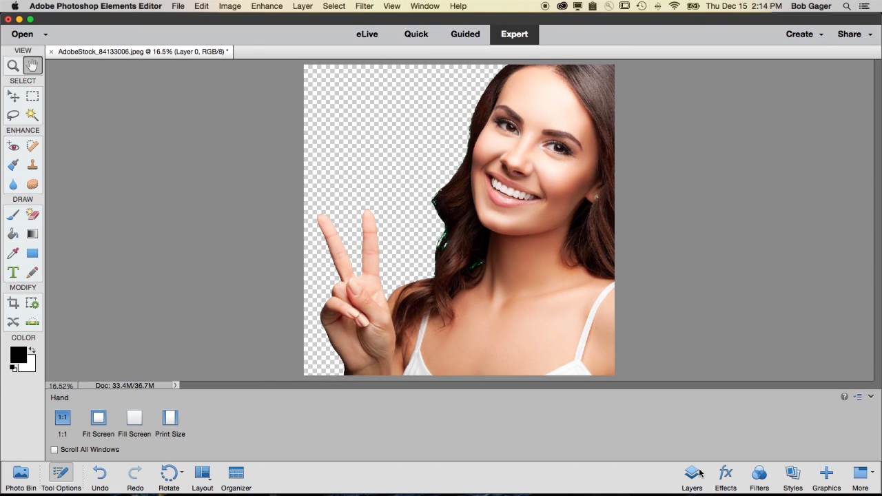
left_click(688, 479)
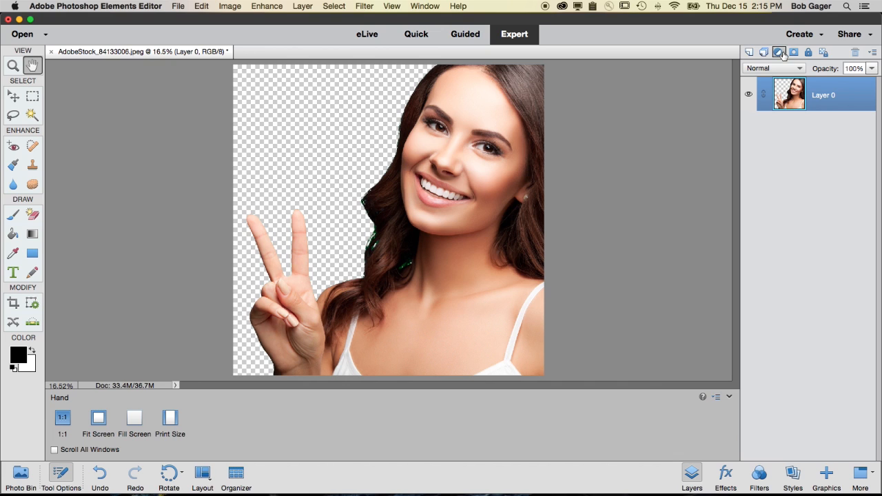
left_click(780, 53)
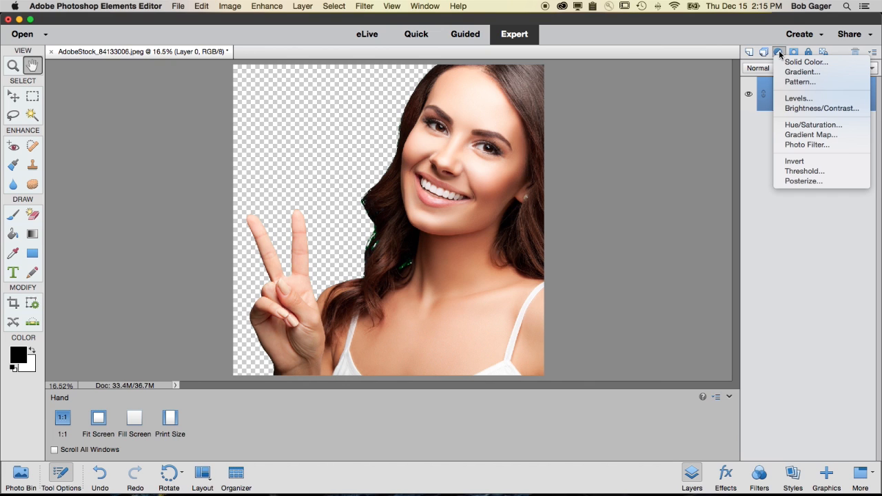
left_click(835, 127)
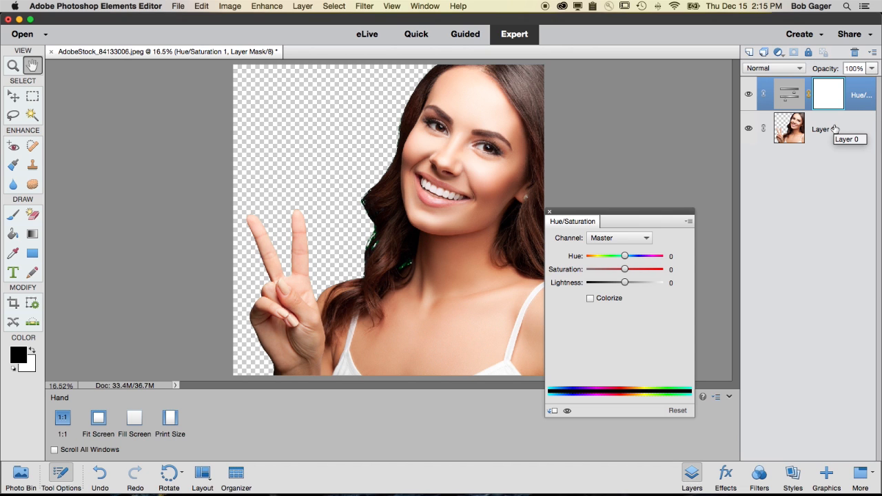
left_click_drag(637, 215, 780, 161)
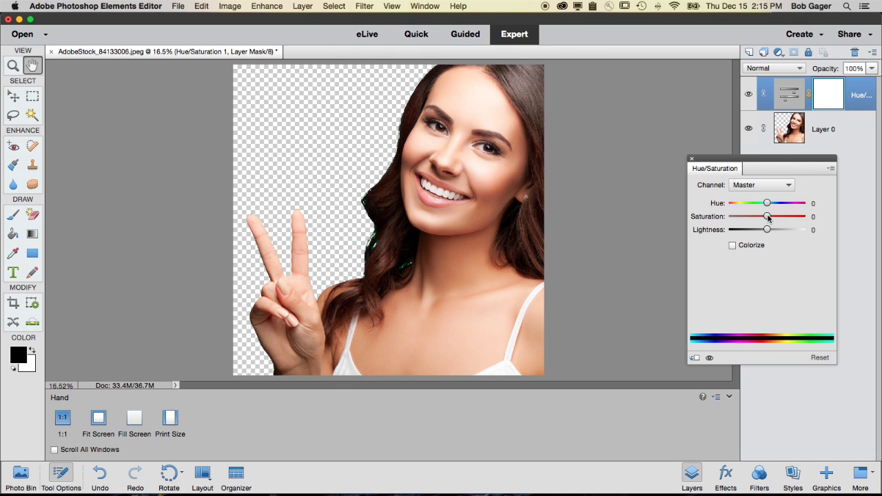
Try the Master saturation at +100 and -100, and return it to 0
left_click_drag(768, 218, 810, 218)
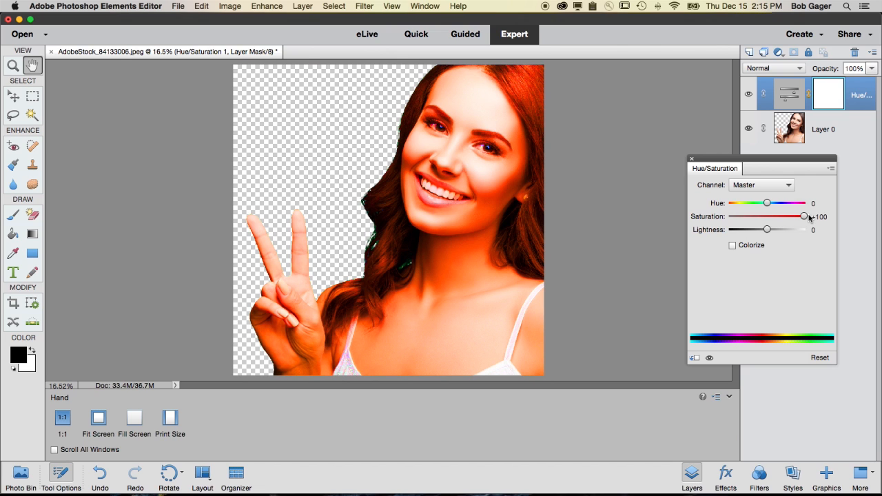
left_click_drag(806, 218, 713, 221)
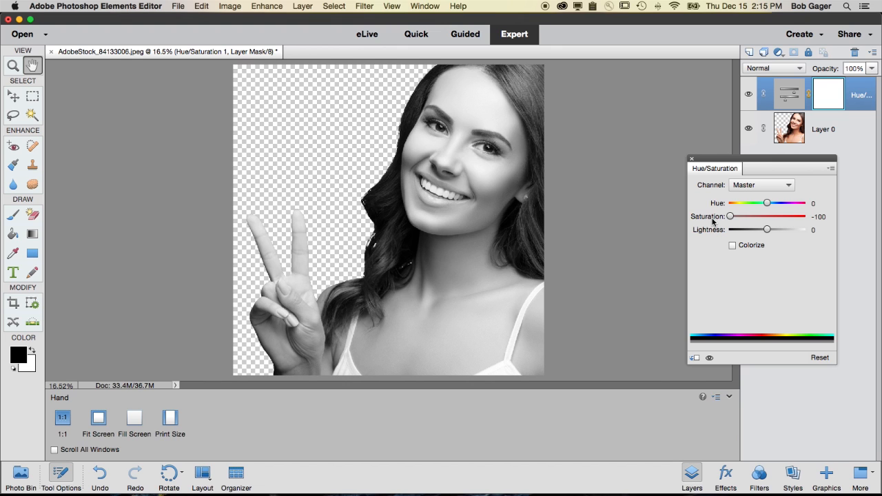
left_click_drag(731, 217, 767, 218)
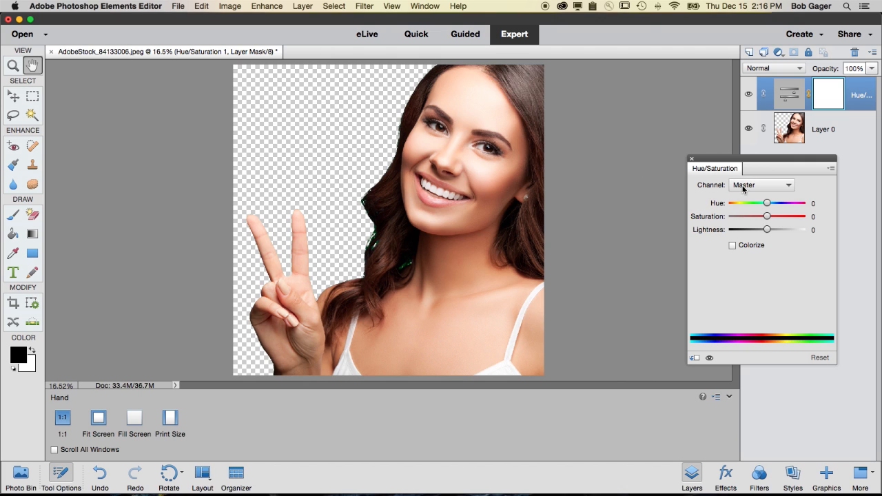
Limit the Hue/Saturation adjustment to the Greens channel and set its saturation to -100
left_click(770, 187)
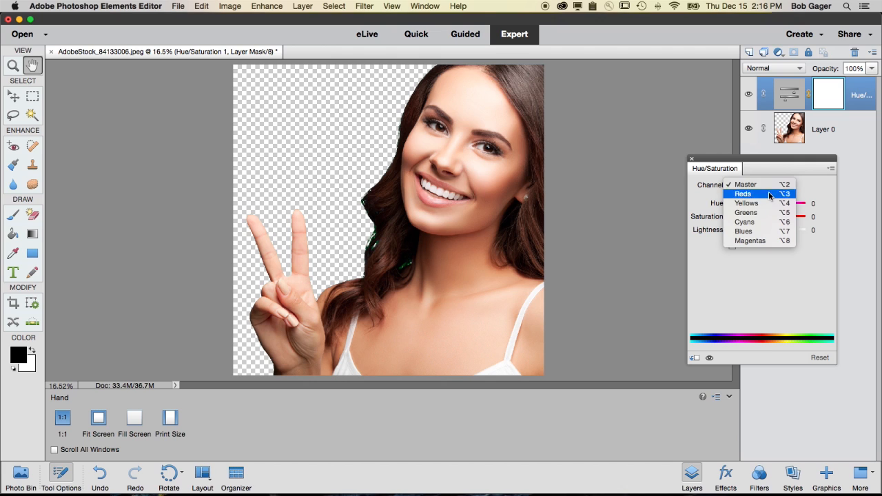
left_click(763, 216)
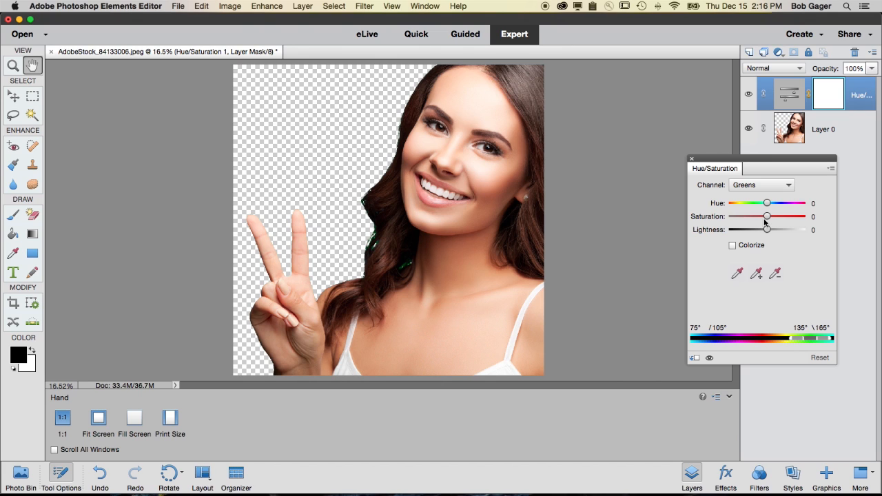
left_click_drag(767, 217, 805, 217)
left_click_drag(803, 218, 730, 218)
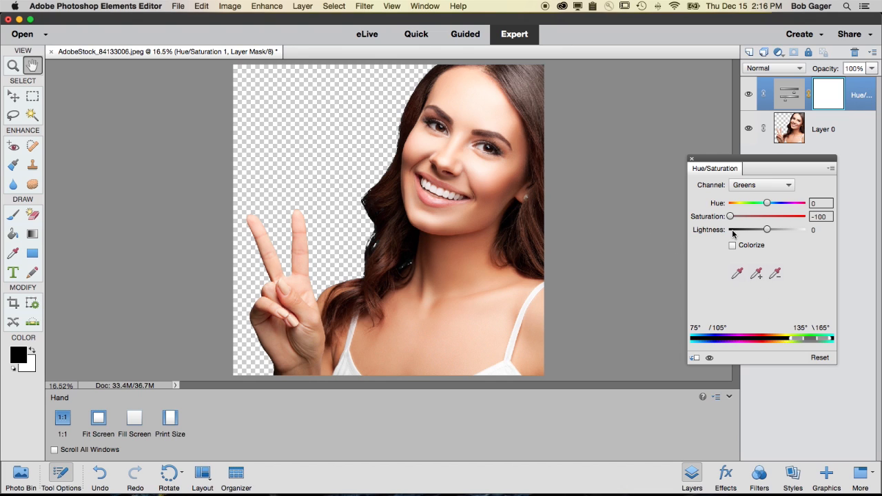
Set the Greens lightness to -100 with saturation kept at -100, and close the Hue/Saturation settings
left_click(757, 274)
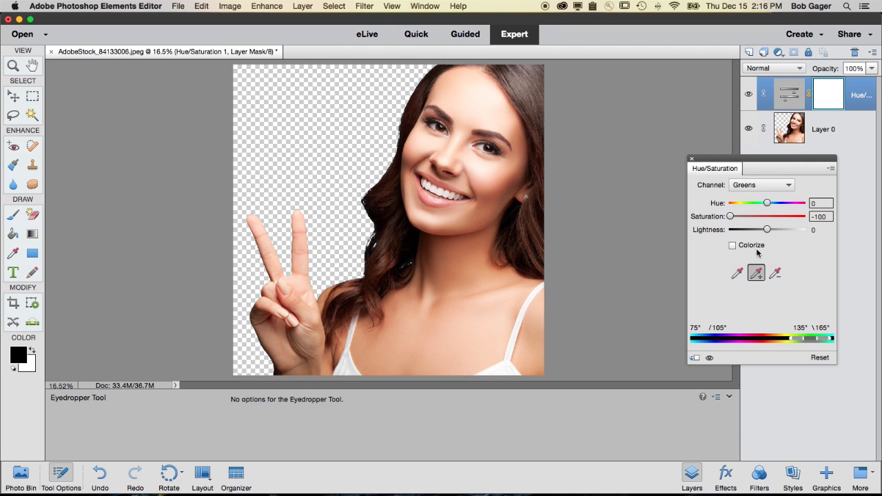
left_click_drag(731, 216, 686, 215)
left_click_drag(769, 231, 729, 230)
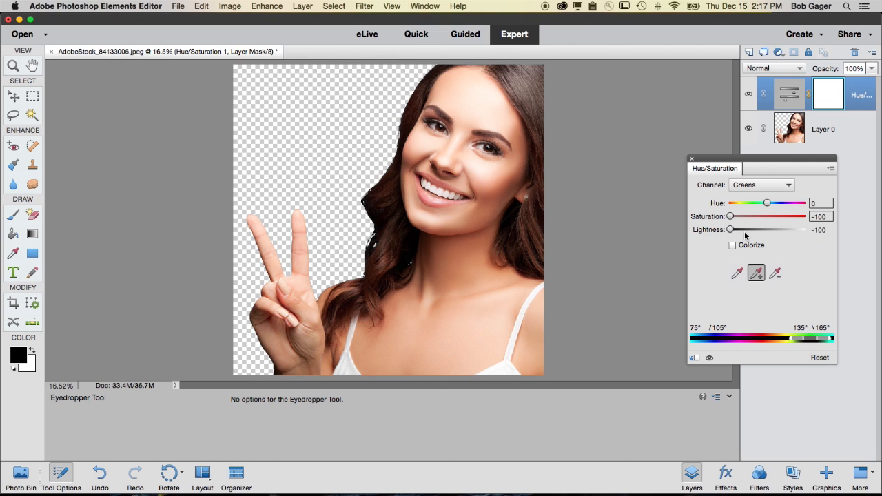
left_click_drag(731, 230, 712, 232)
left_click(692, 159)
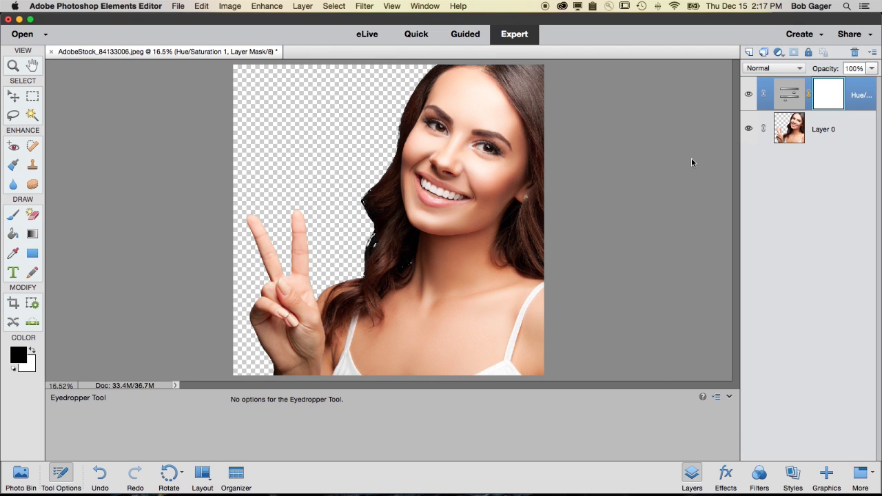
double_click(794, 96)
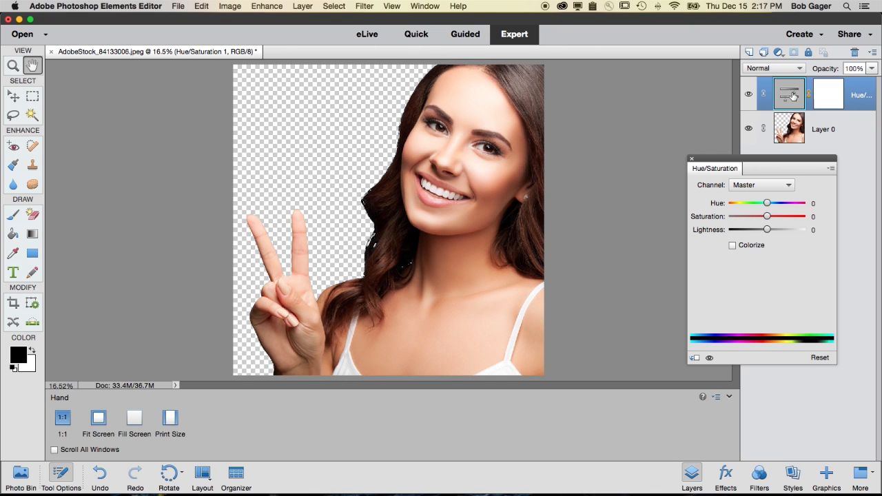
left_click(693, 160)
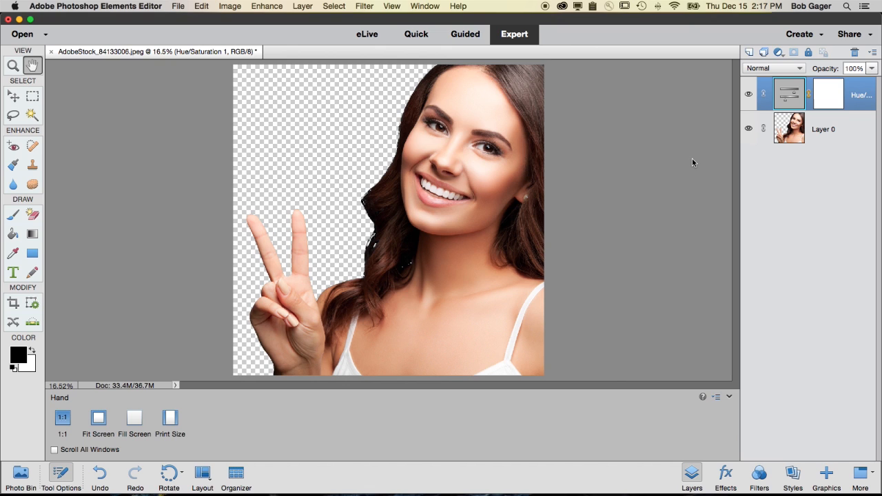
Open the graphics library and list it by type with the Backgrounds category
left_click(828, 474)
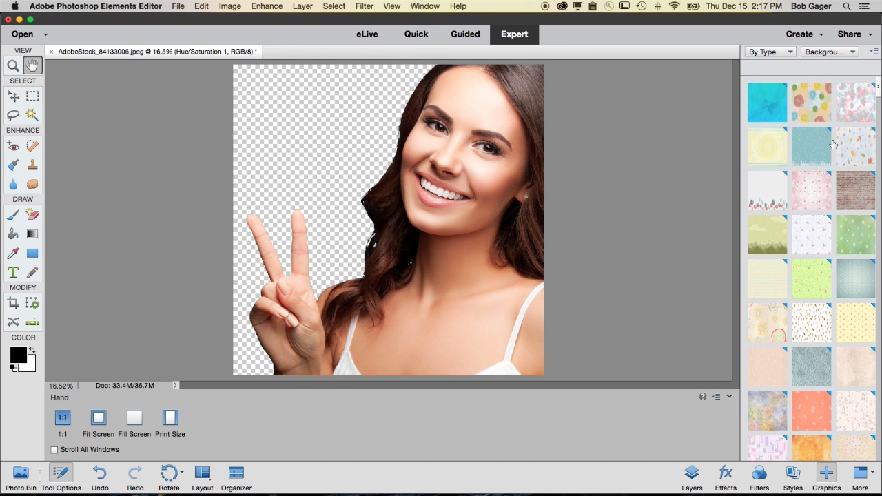
left_click(772, 52)
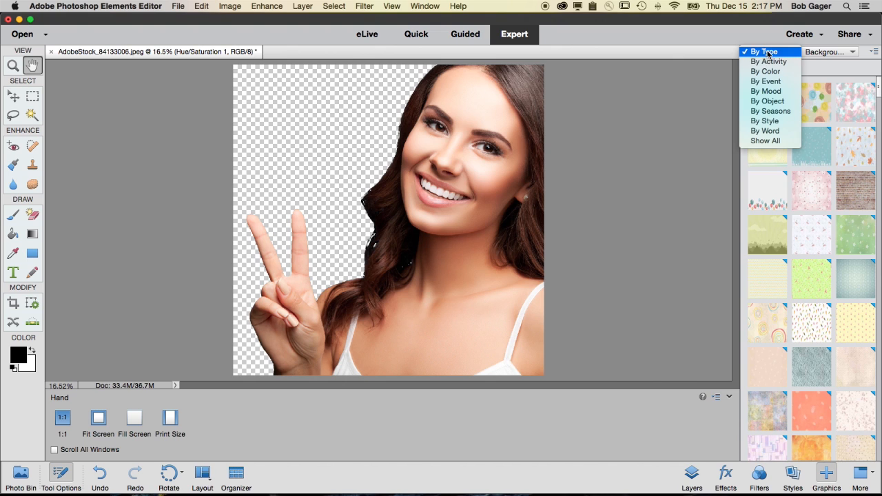
left_click(765, 51)
left_click(817, 52)
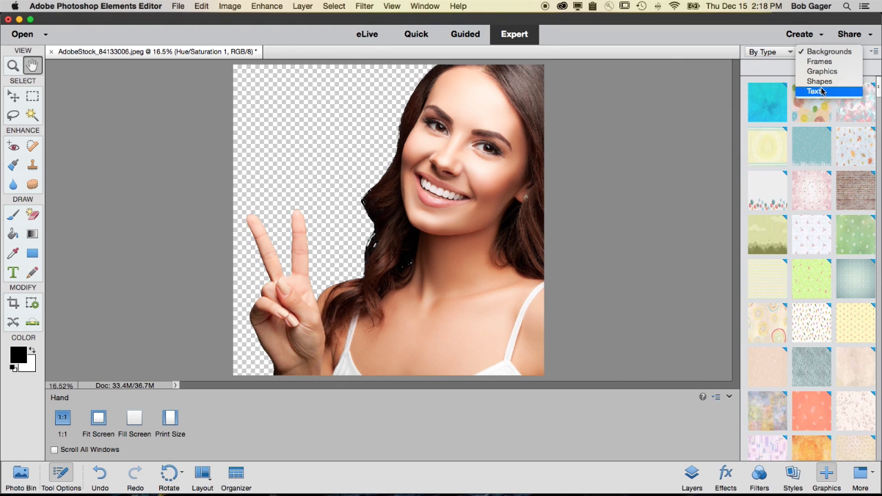
left_click(835, 55)
Apply the textured blue background with orange edges behind the woman
scroll(811, 290, "down", 20)
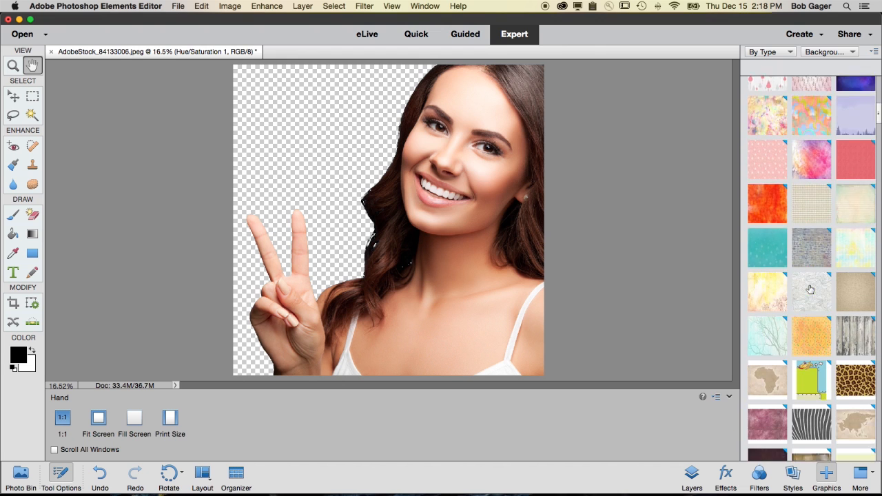
scroll(811, 290, "down", 10)
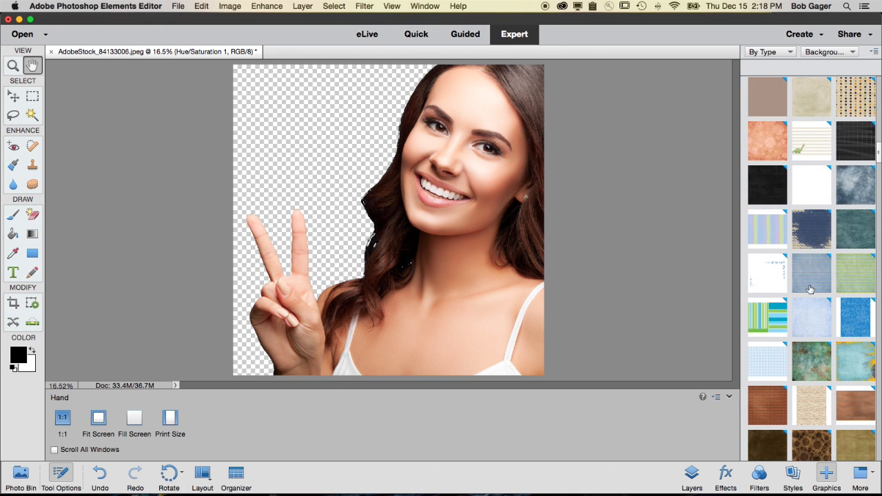
scroll(811, 289, "down", 3)
scroll(811, 290, "up", 8)
scroll(810, 290, "down", 1)
double_click(859, 293)
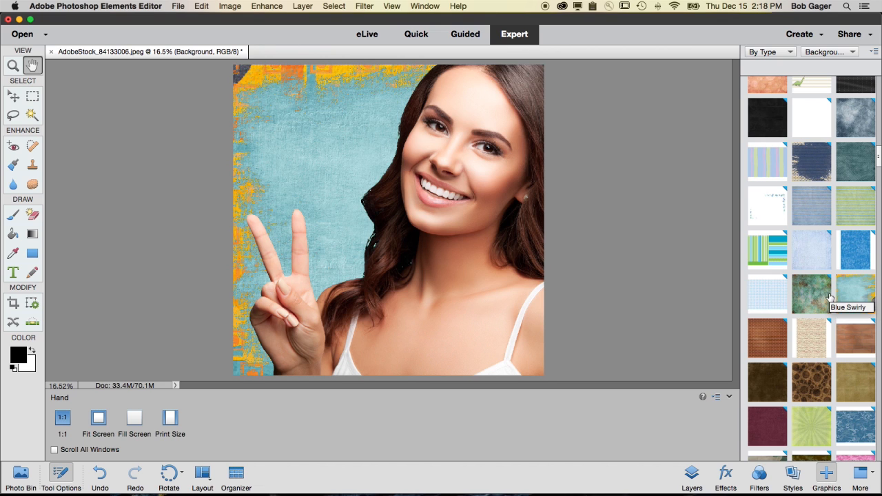
Browse further through the background library and replace the current background with Poinsettias
scroll(858, 295, "down", 10)
scroll(831, 298, "down", 10)
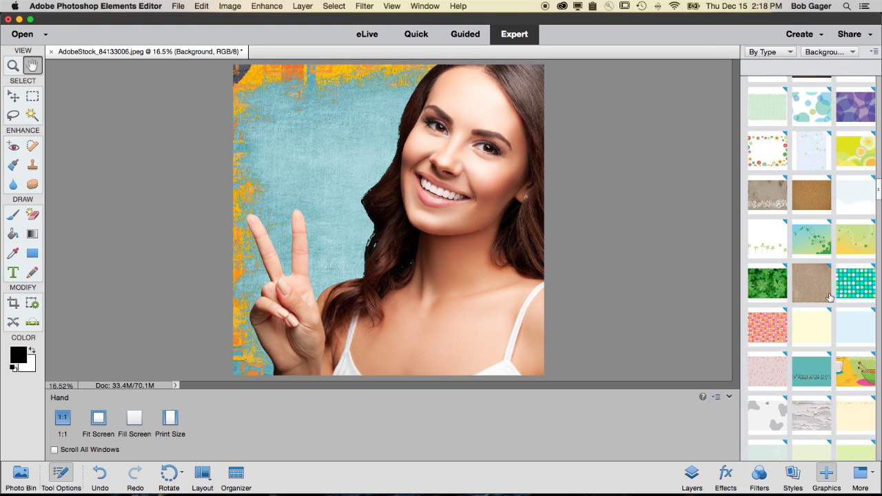
scroll(831, 298, "down", 10)
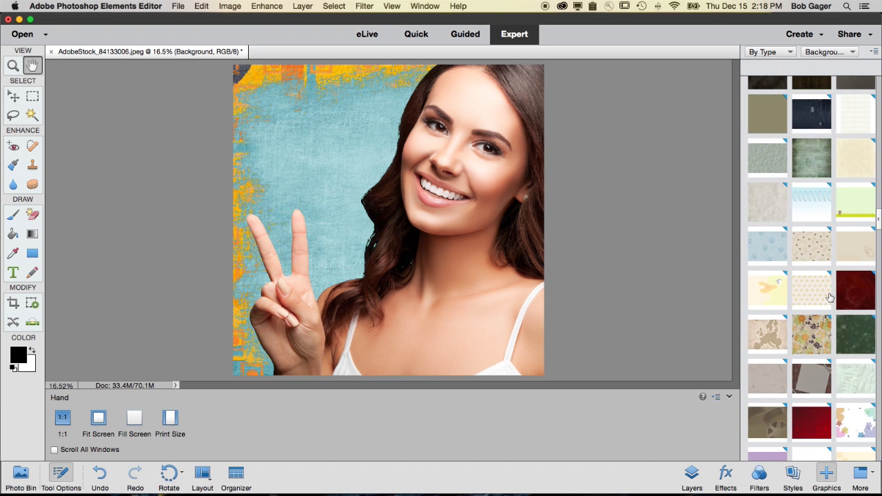
scroll(831, 298, "down", 10)
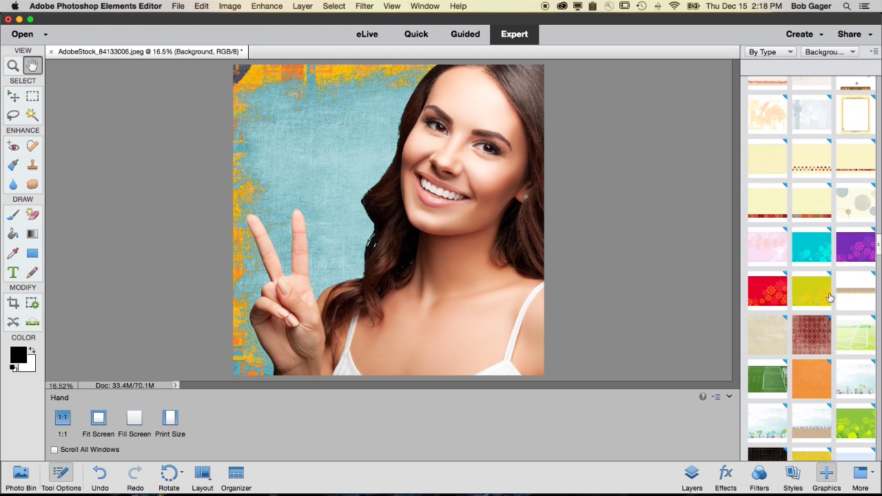
scroll(831, 298, "down", 10)
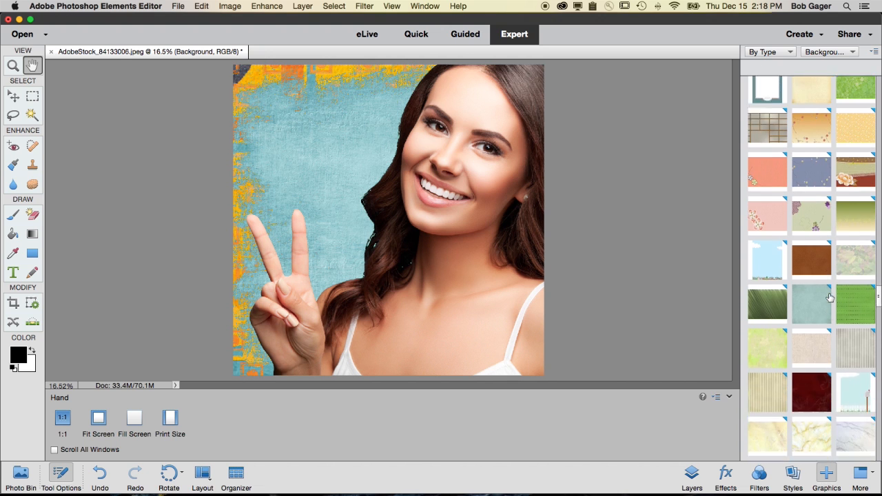
scroll(830, 298, "down", 10)
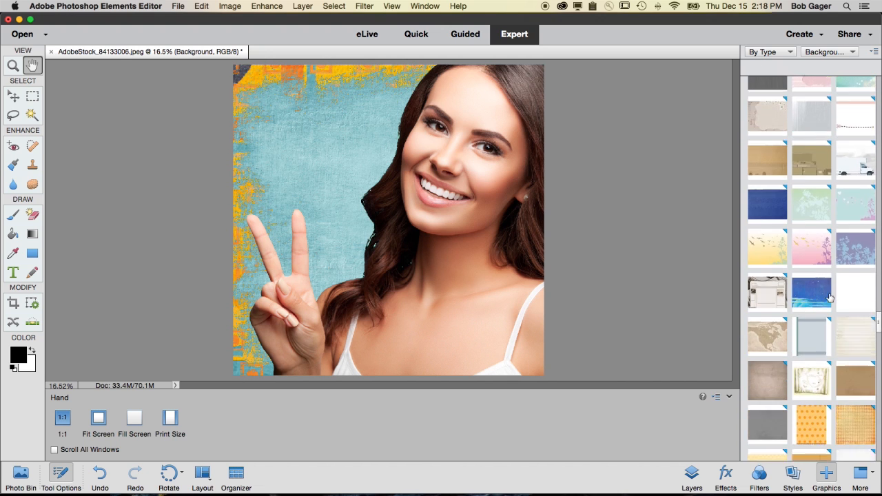
scroll(830, 298, "down", 3)
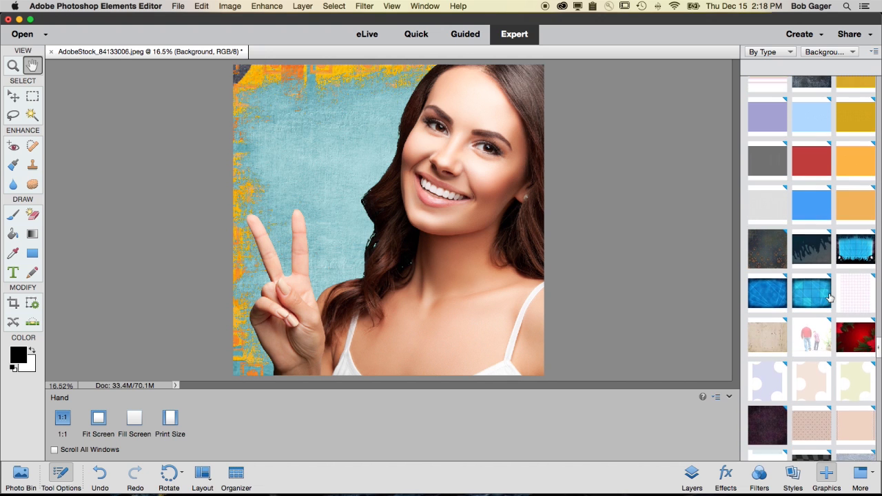
double_click(856, 302)
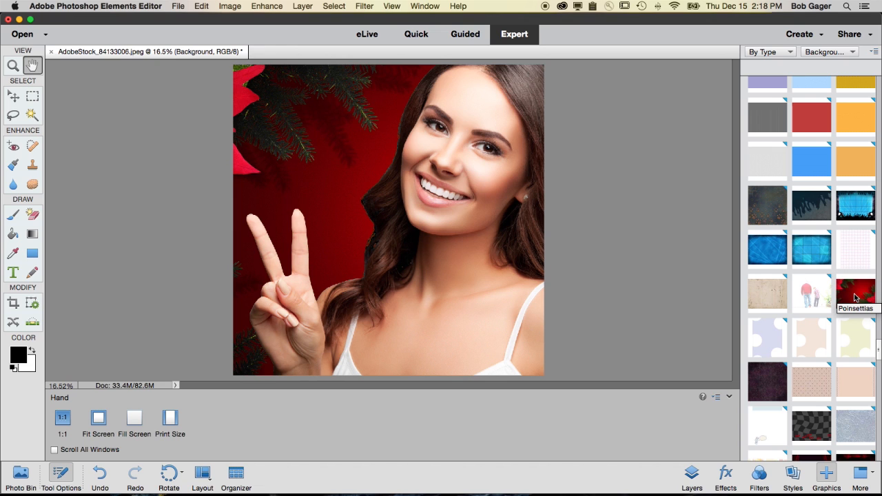
Try the red snowflake background behind the woman, and replace it with Snowy Dream
scroll(855, 298, "down", 10)
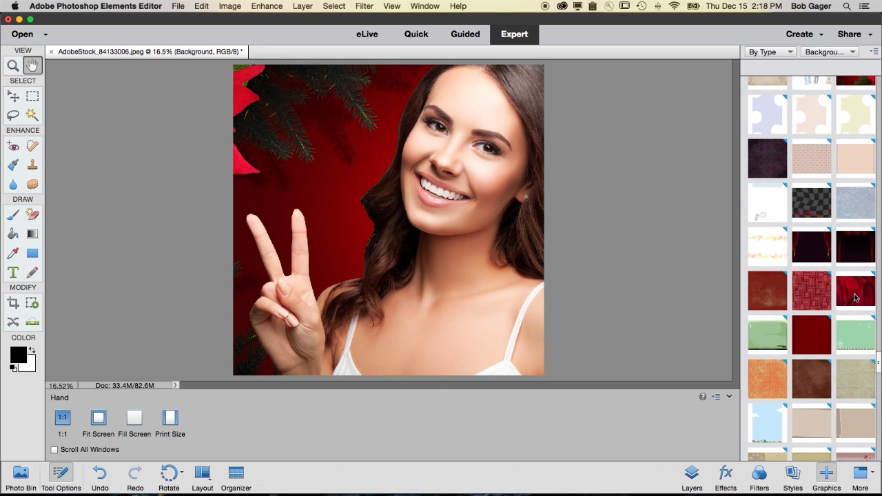
scroll(855, 297, "down", 8)
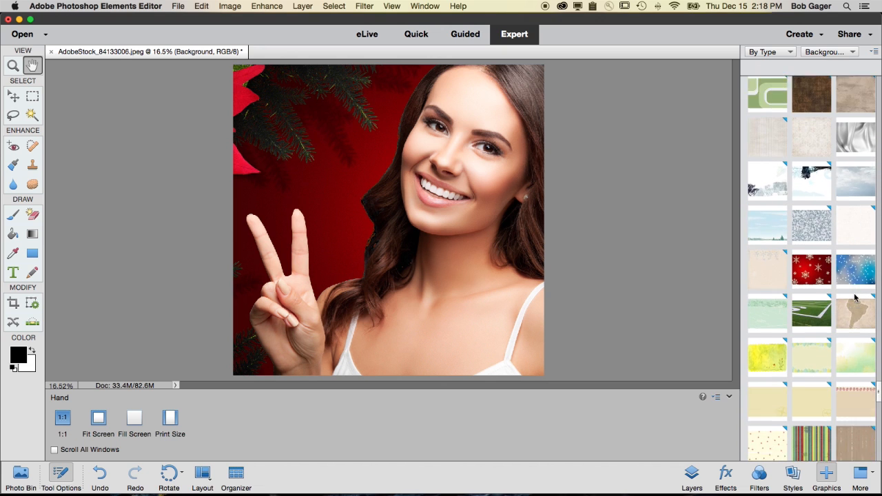
left_click(819, 253)
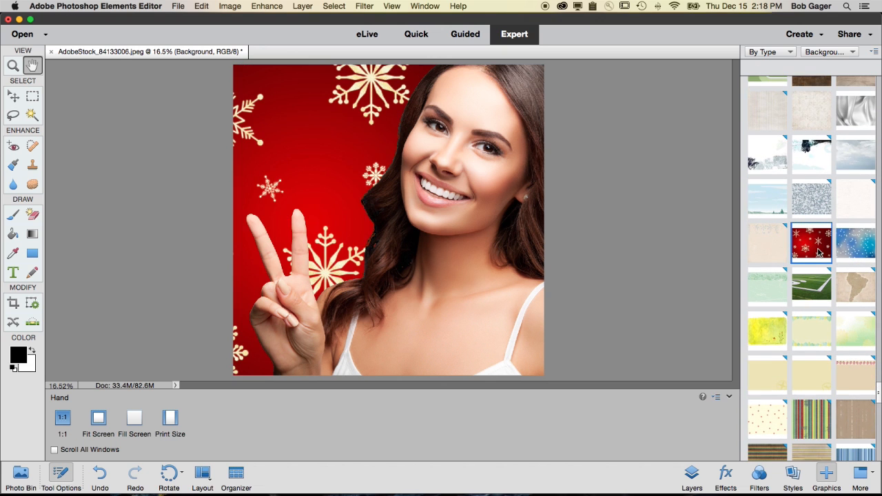
left_click(852, 245)
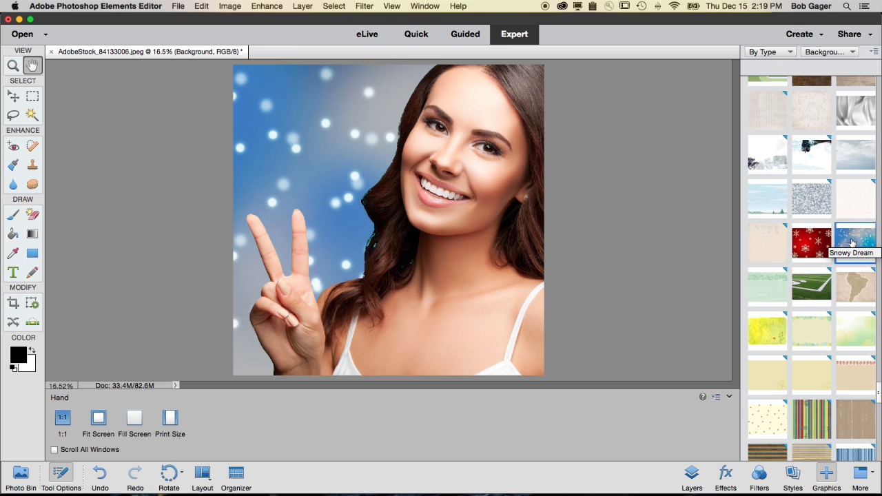
Display the layer stack and select the Hue/Saturation layer and the Background layer in turn to review them
left_click(692, 474)
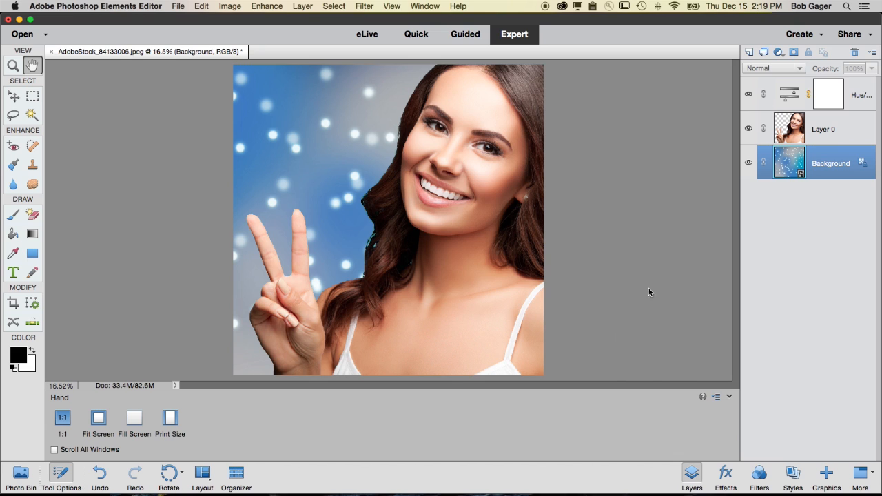
left_click(789, 99)
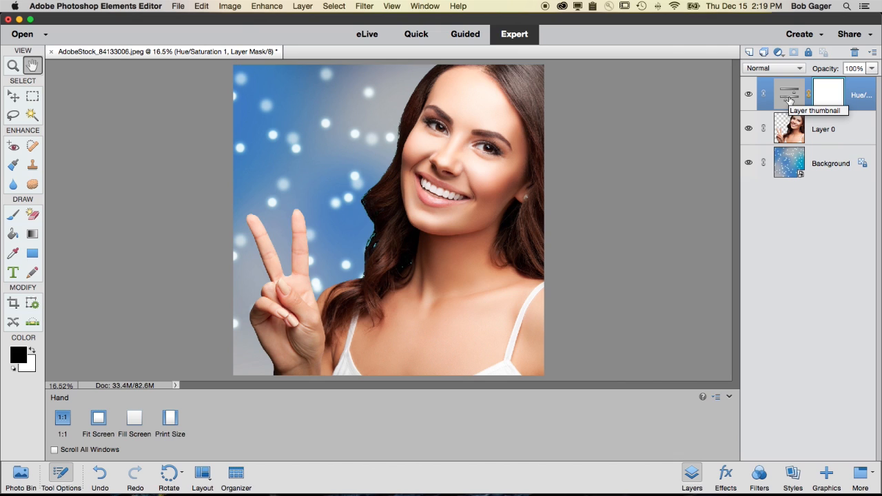
left_click(791, 169)
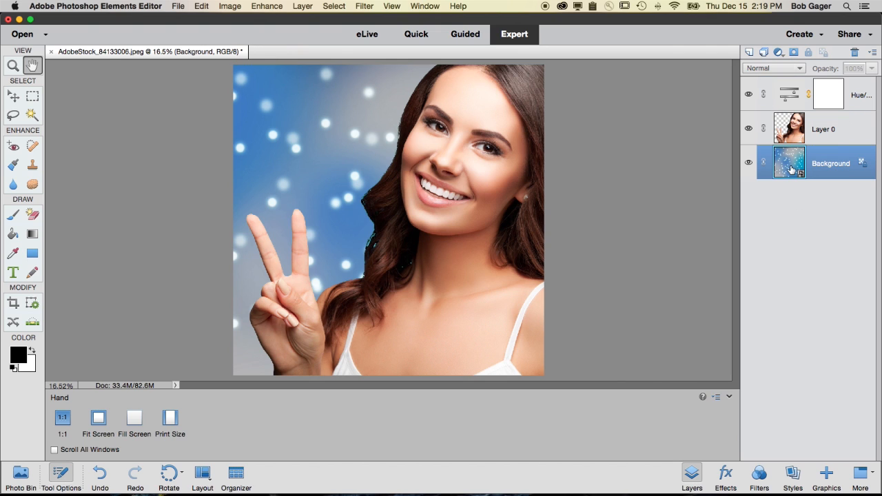